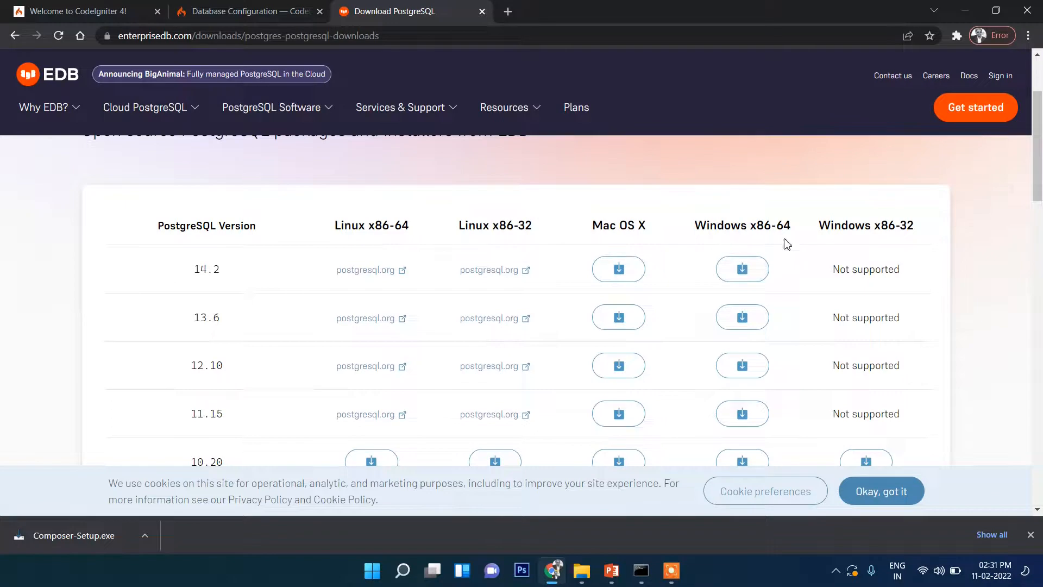
Download the PostgreSQL 14.2 installer for Windows x86-64 from the EDB downloads page
drag(748, 225, 778, 225)
click(780, 225)
scroll(765, 258, down, 1)
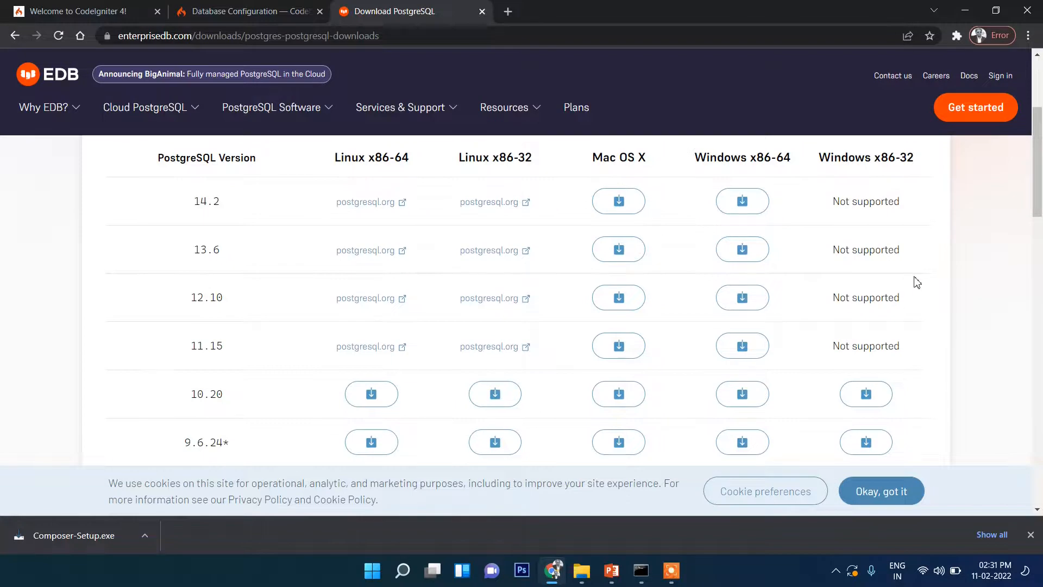
scroll(745, 221, up, 1)
drag(741, 225, 794, 226)
click(786, 224)
click(792, 228)
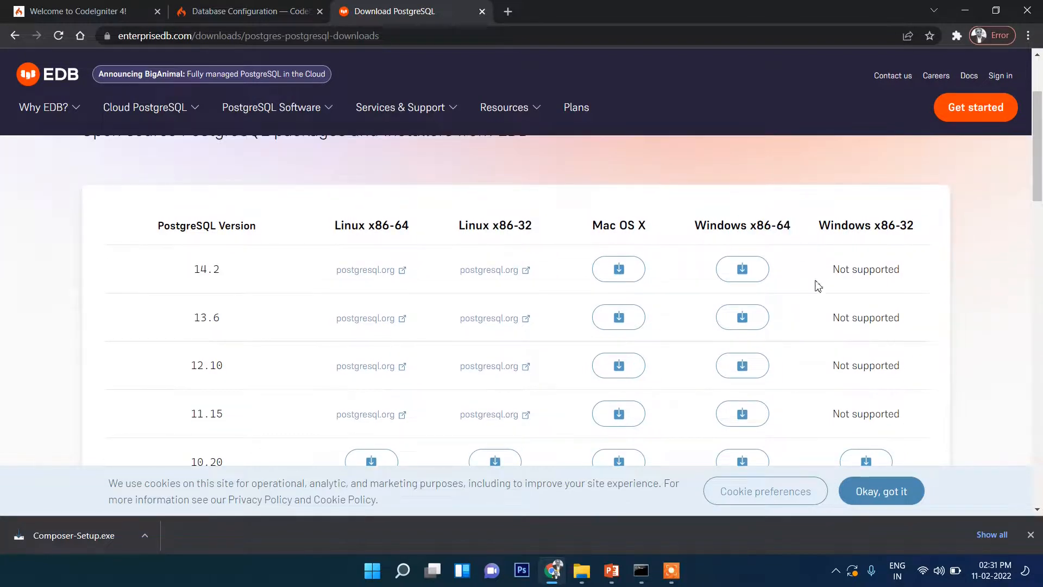
click(742, 270)
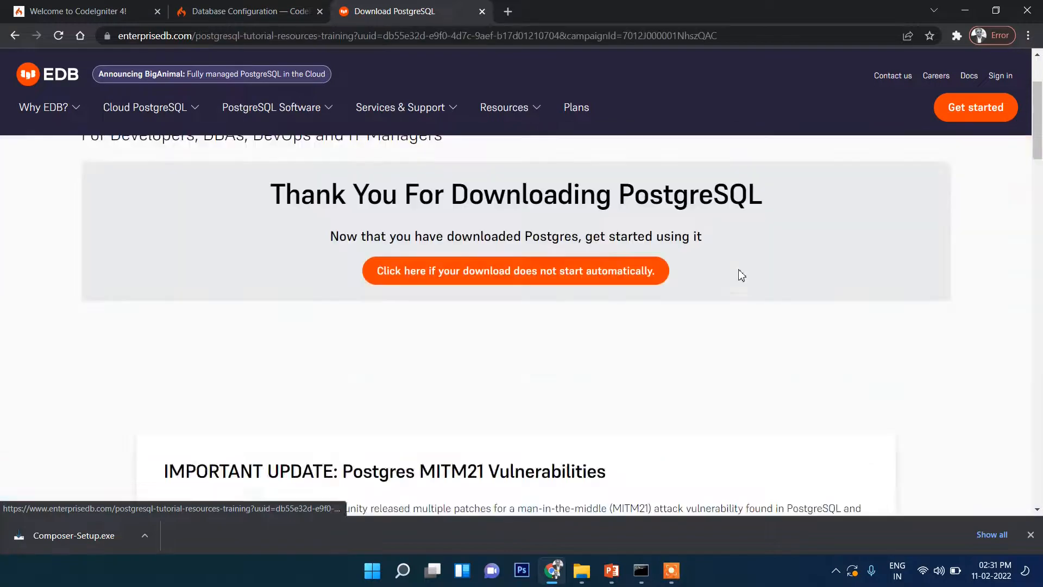
scroll(712, 296, down, 1)
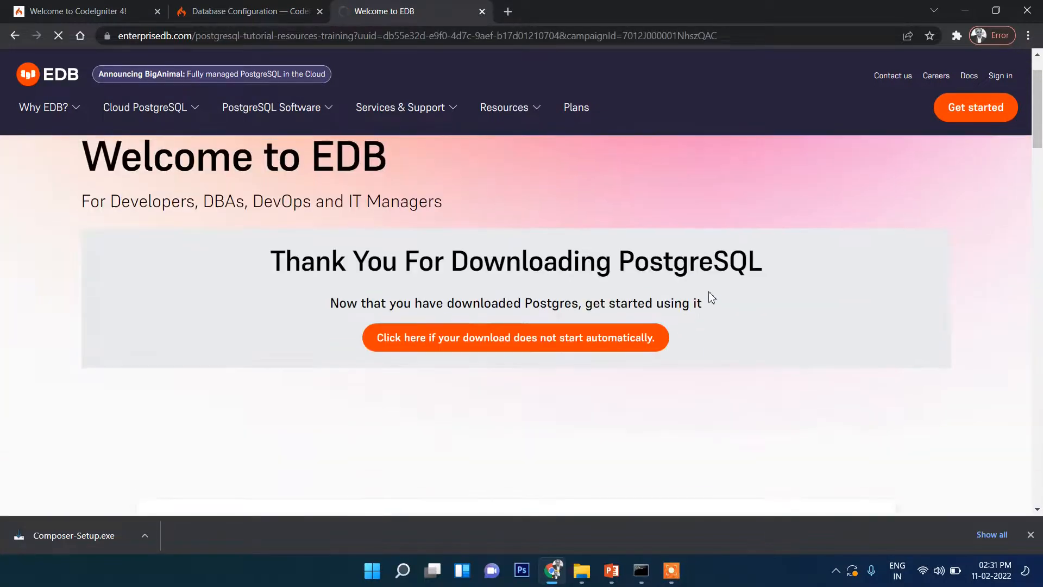
scroll(711, 296, down, 1)
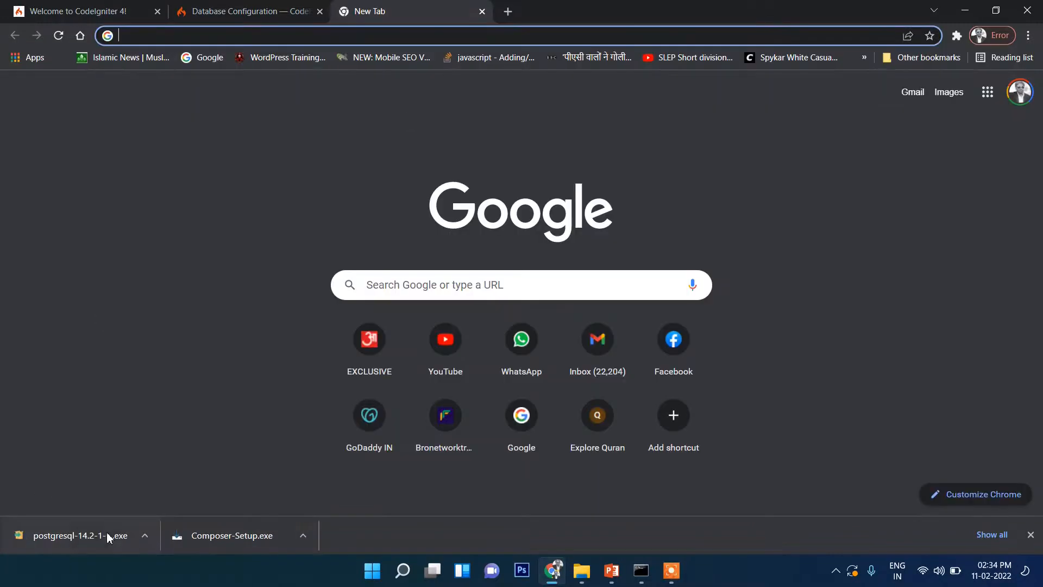
Run the downloaded PostgreSQL 14.2 installer and accept the default installation directory, all components and the default data directory
click(109, 538)
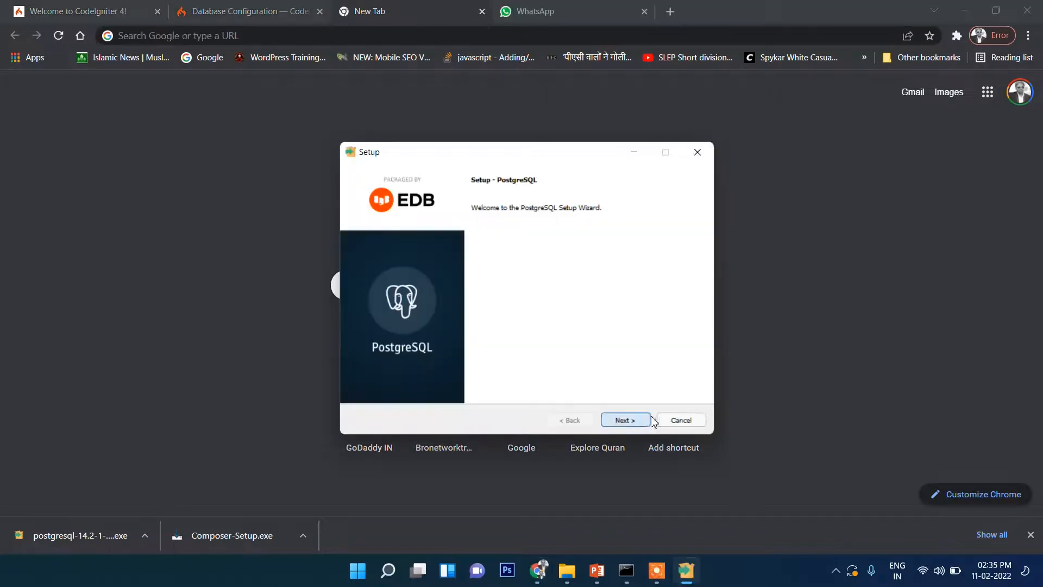
click(625, 422)
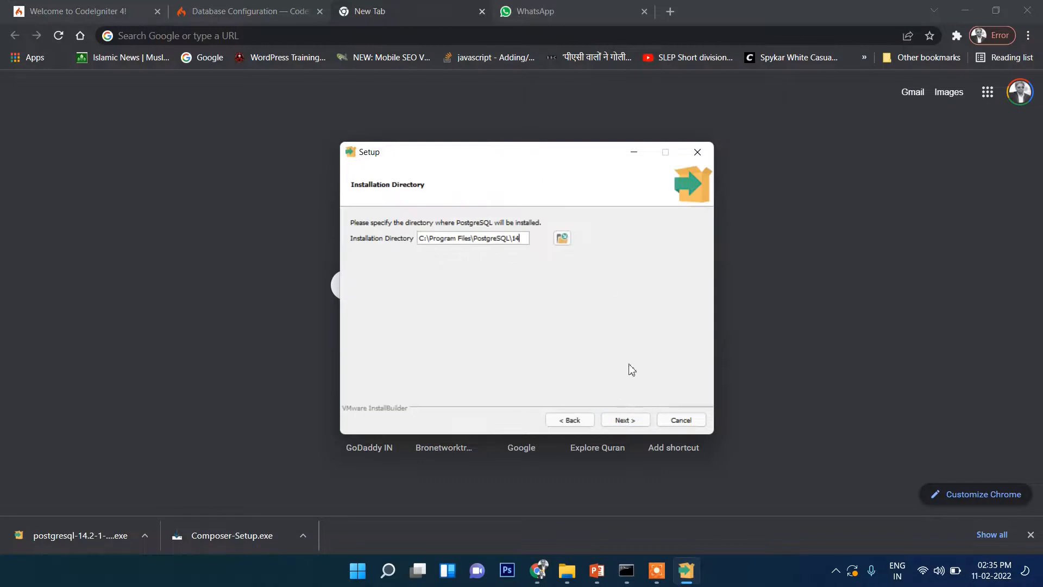
click(623, 421)
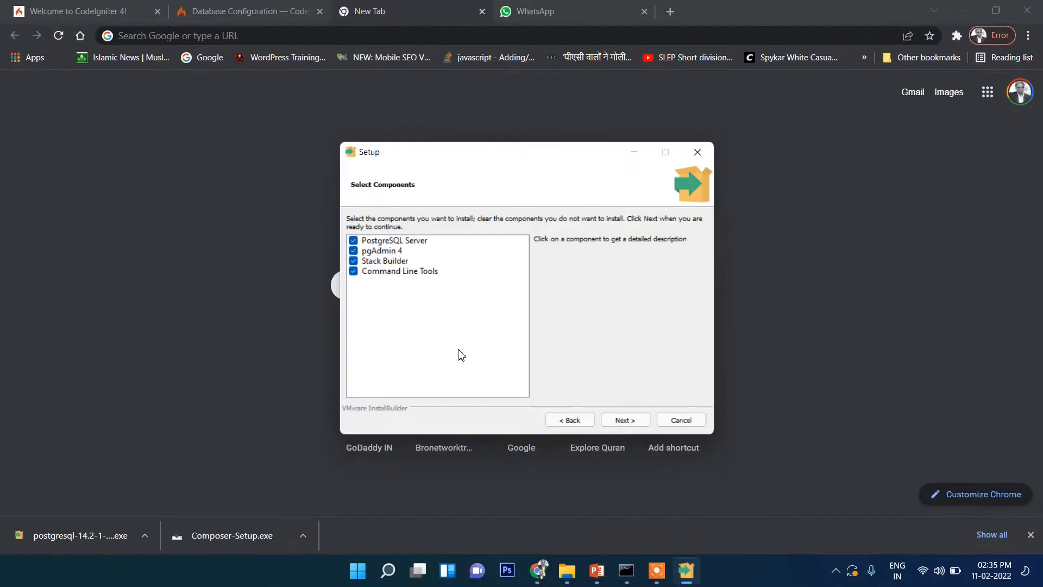
click(619, 422)
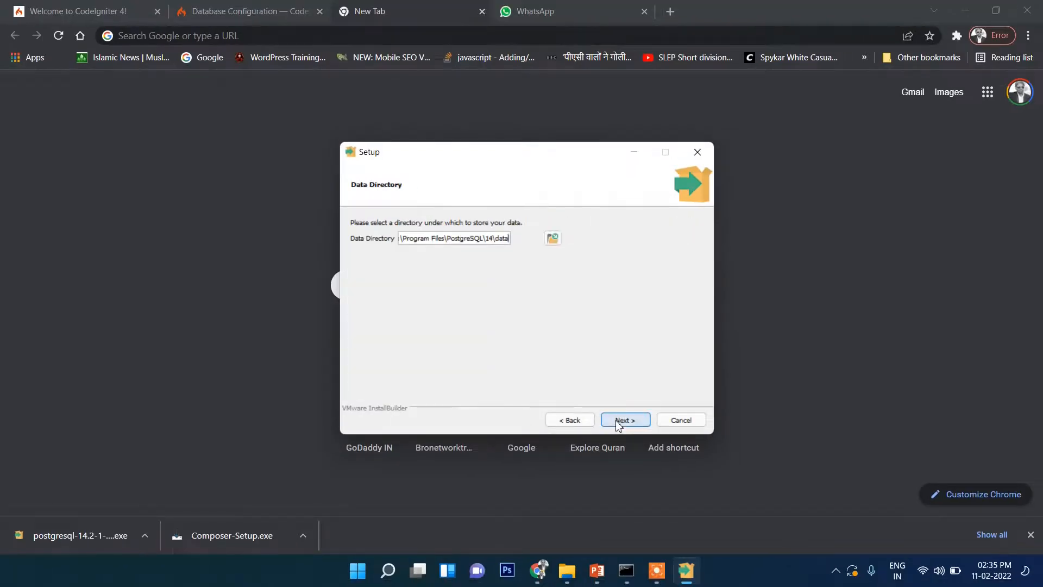
click(618, 422)
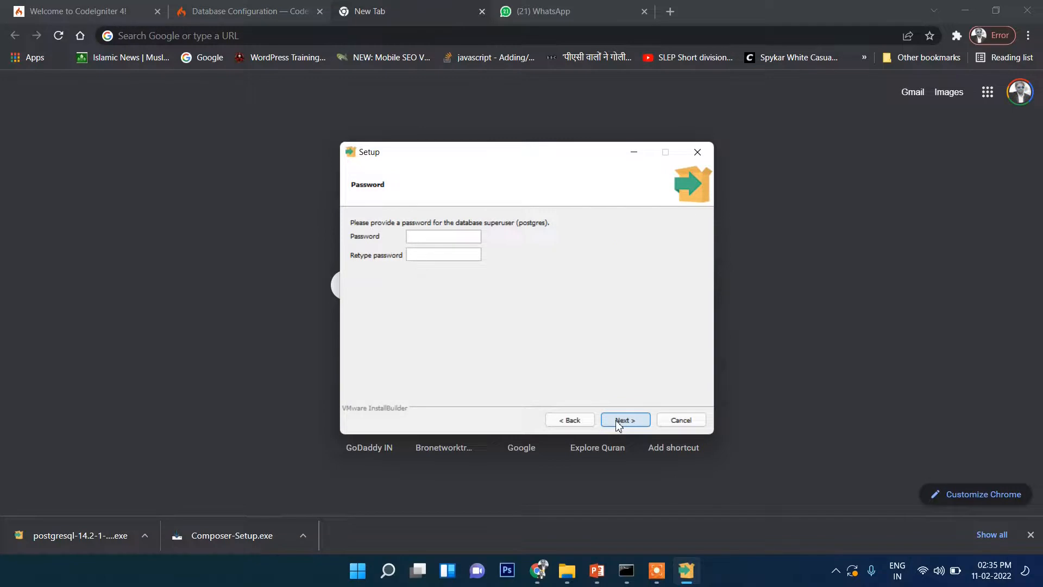
Enter and retype the password for the postgres database superuser, and continue to the port settings
text(•••••)
key(Tab)
text(•••••)
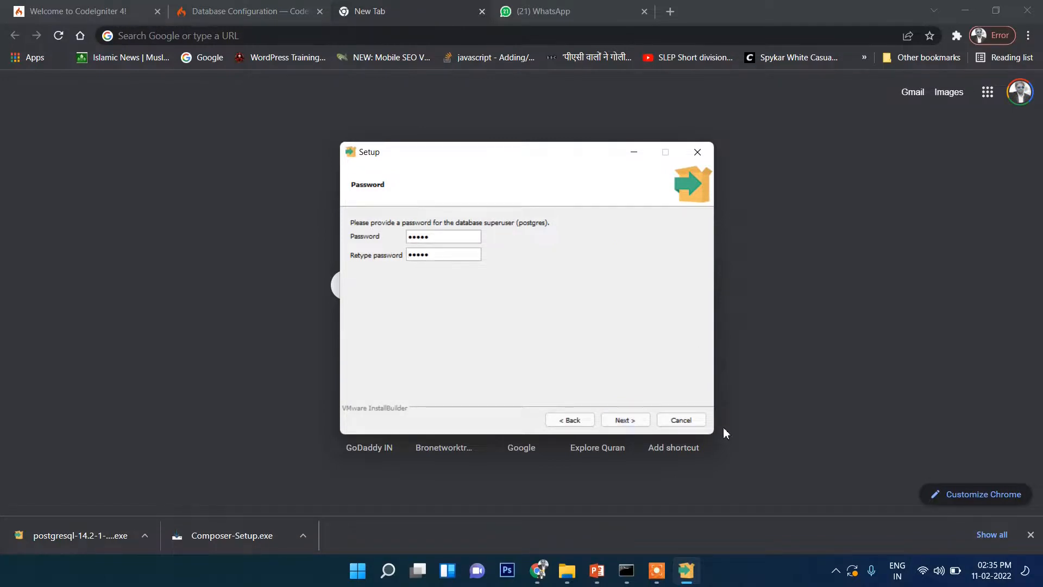
click(626, 424)
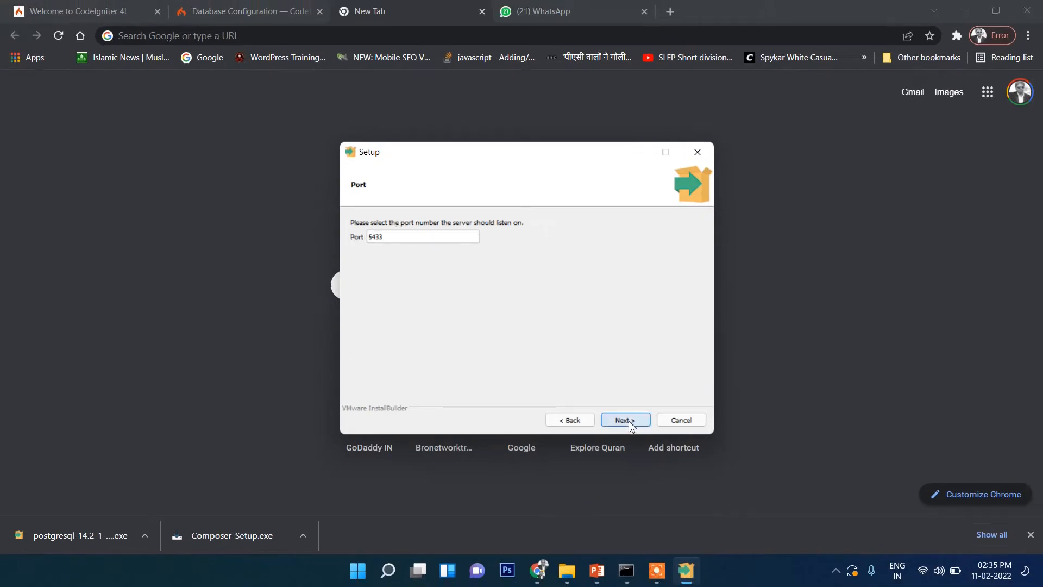
Keep port 5433 and the default locale, accept the pre-installation summary and start installing PostgreSQL
click(625, 420)
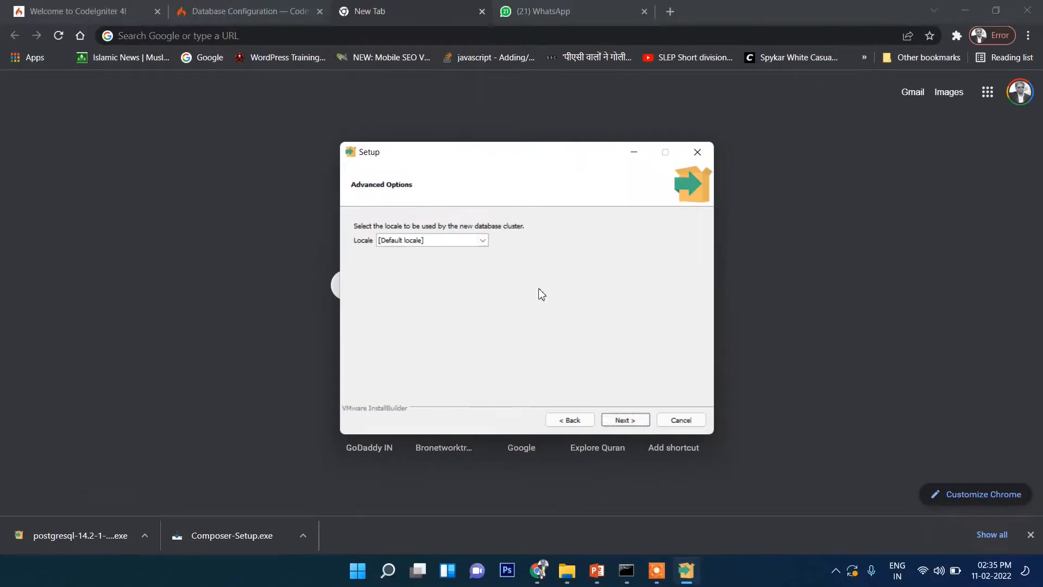
click(334, 60)
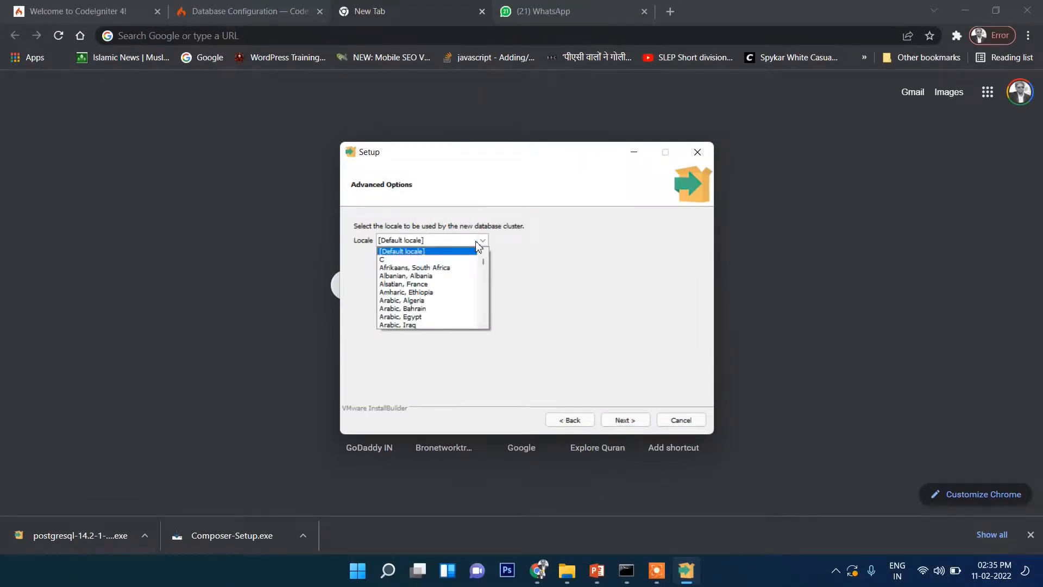
click(518, 275)
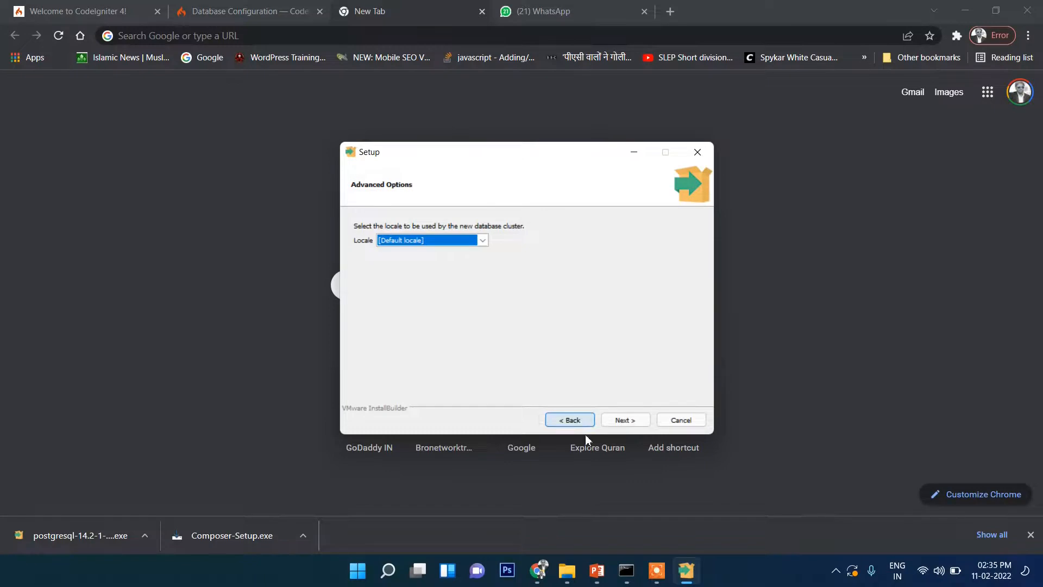
click(624, 423)
click(623, 423)
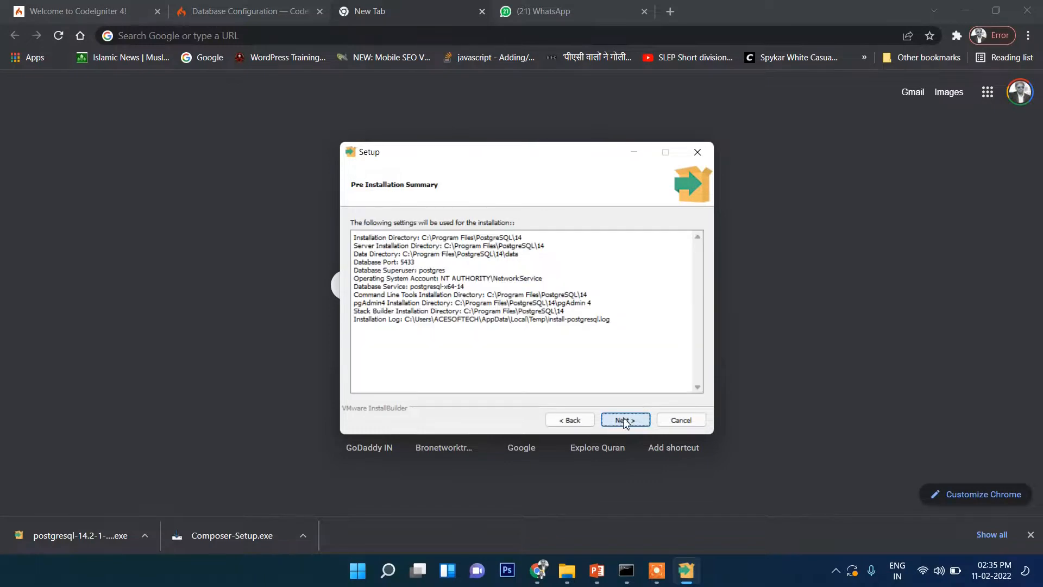
click(626, 423)
click(625, 422)
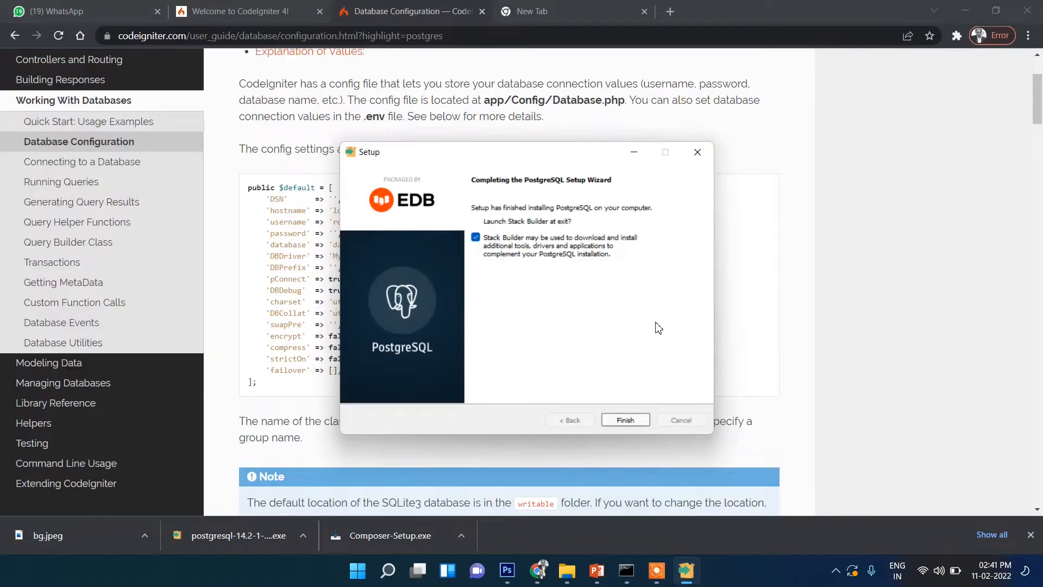
Finish the PostgreSQL setup wizard with the option to launch Stack Builder at exit enabled
click(559, 8)
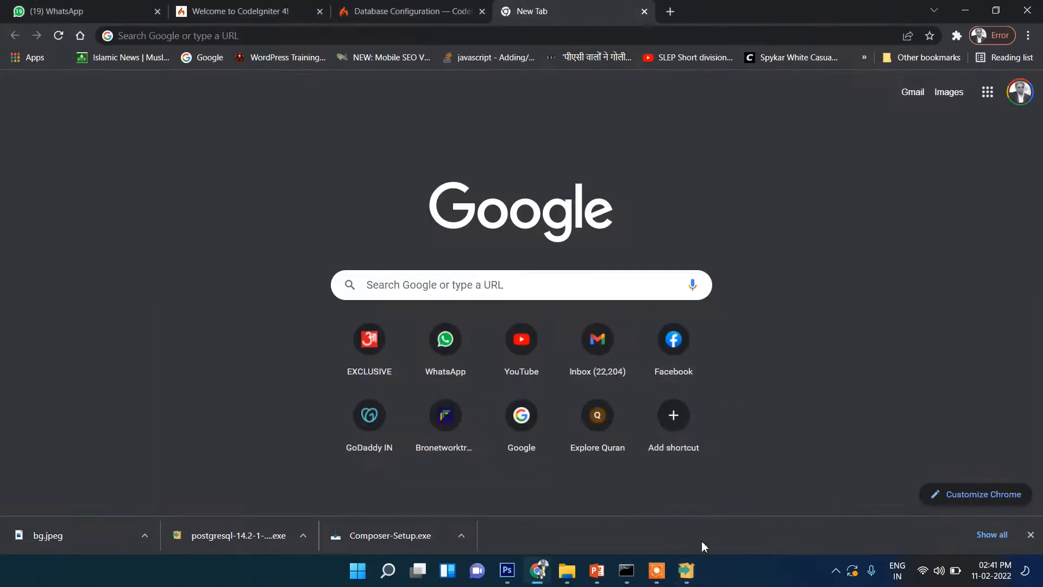
click(686, 570)
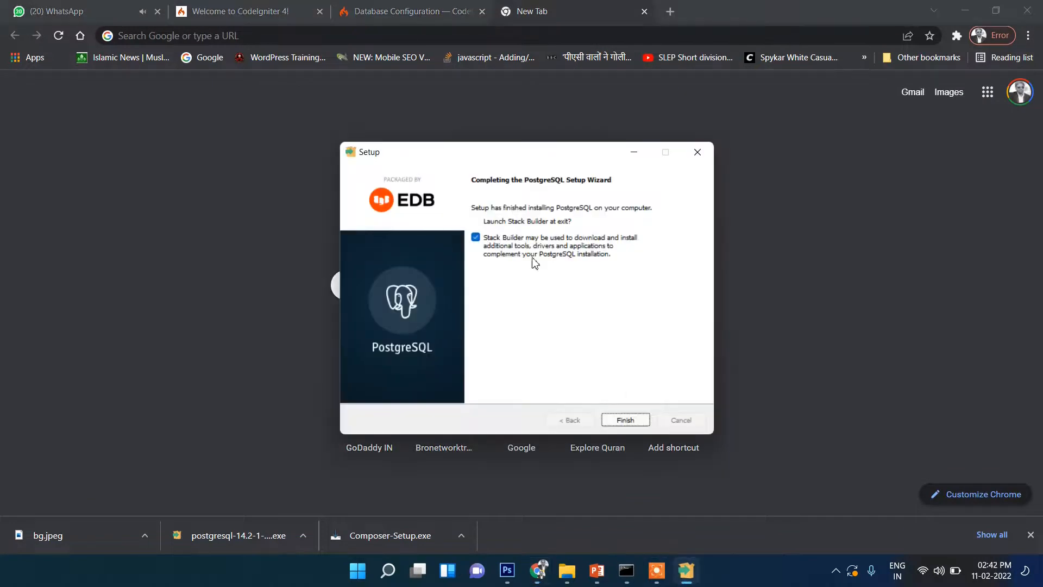
click(625, 420)
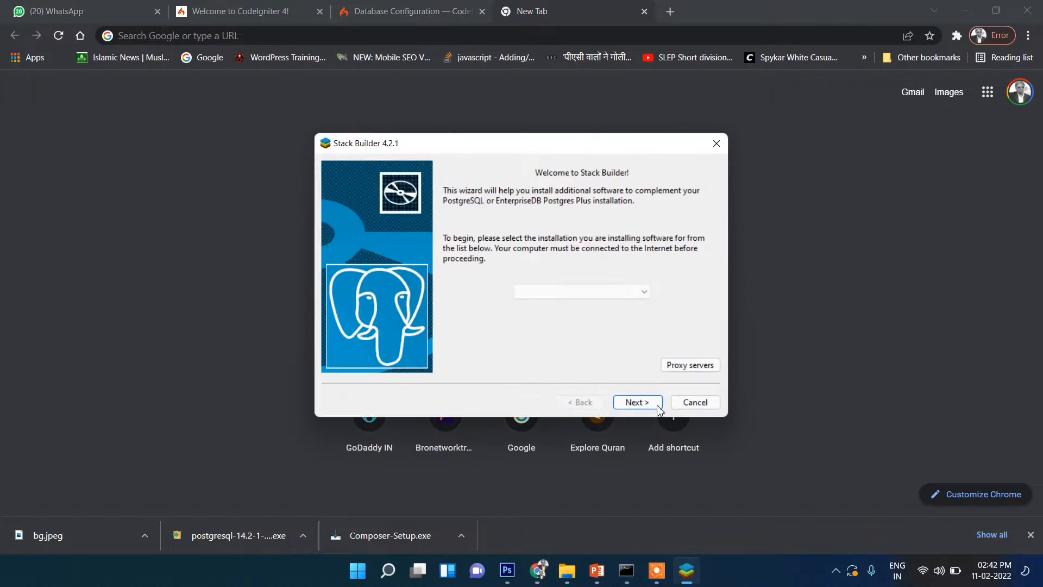
View Stack Builder's application categories for PostgreSQL 14 (x64) on port 5433, and exit the wizard without installing anything
click(607, 293)
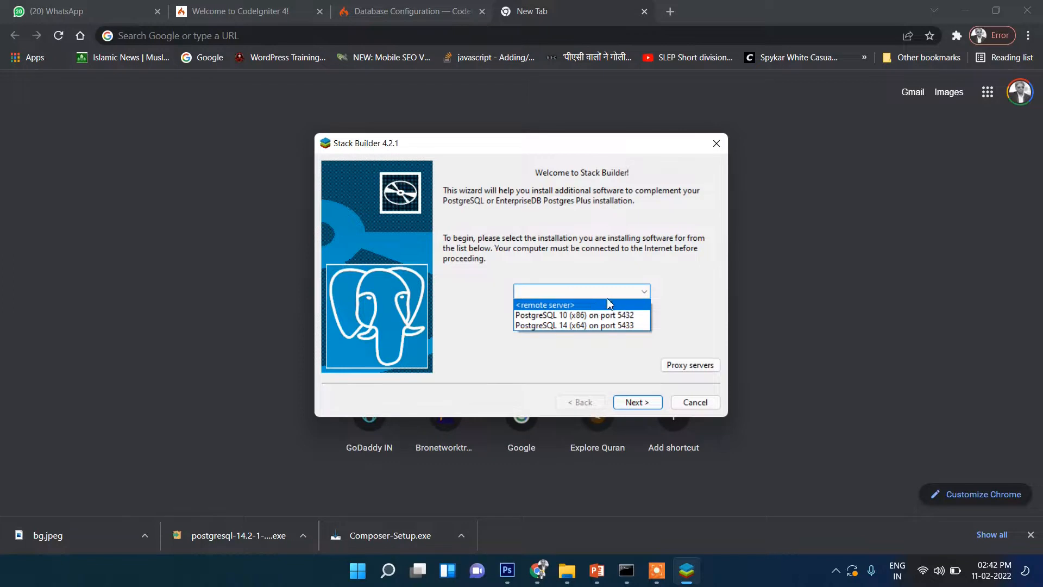
click(616, 326)
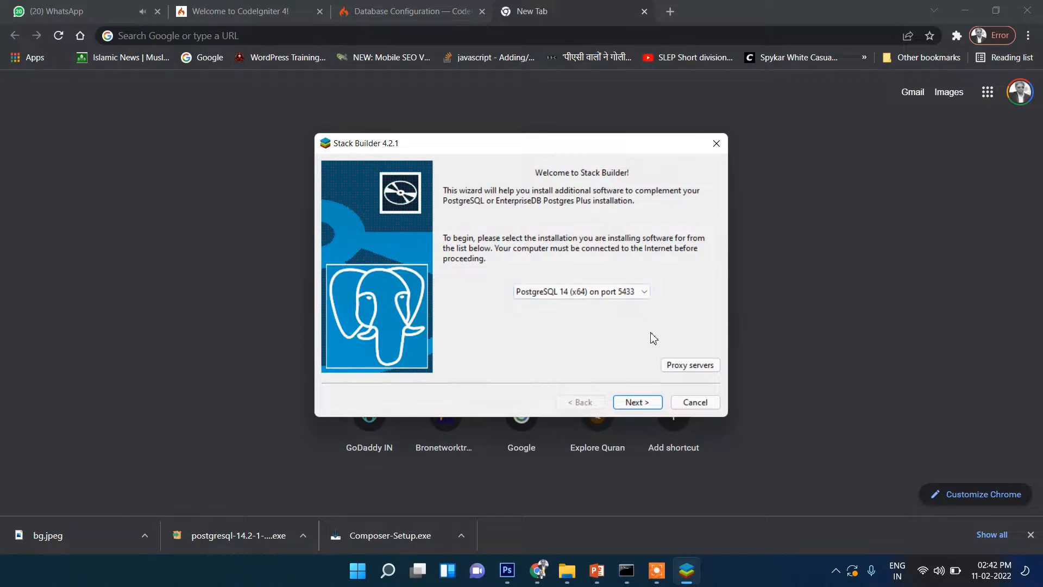
click(636, 401)
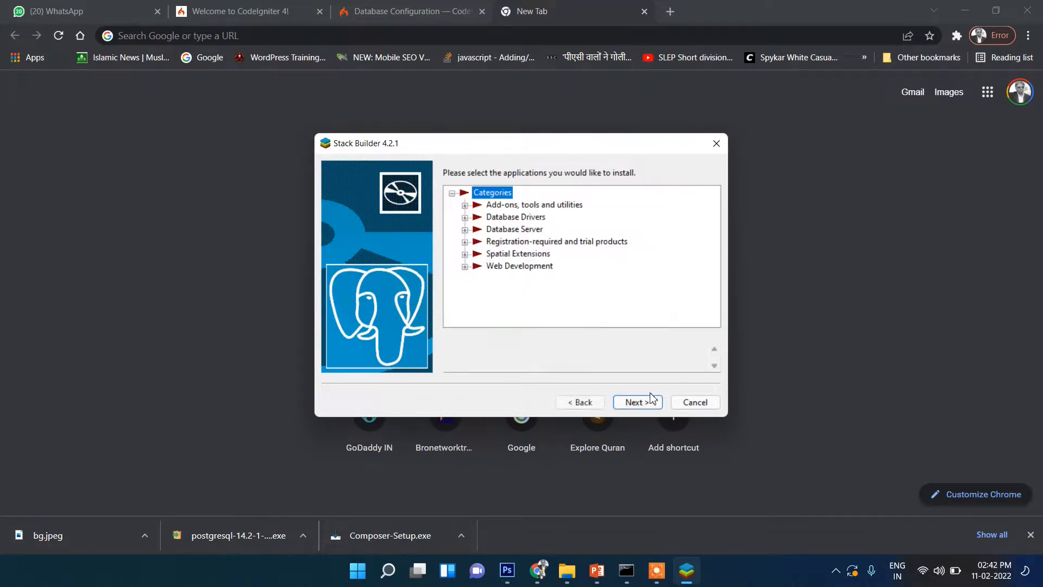
click(698, 407)
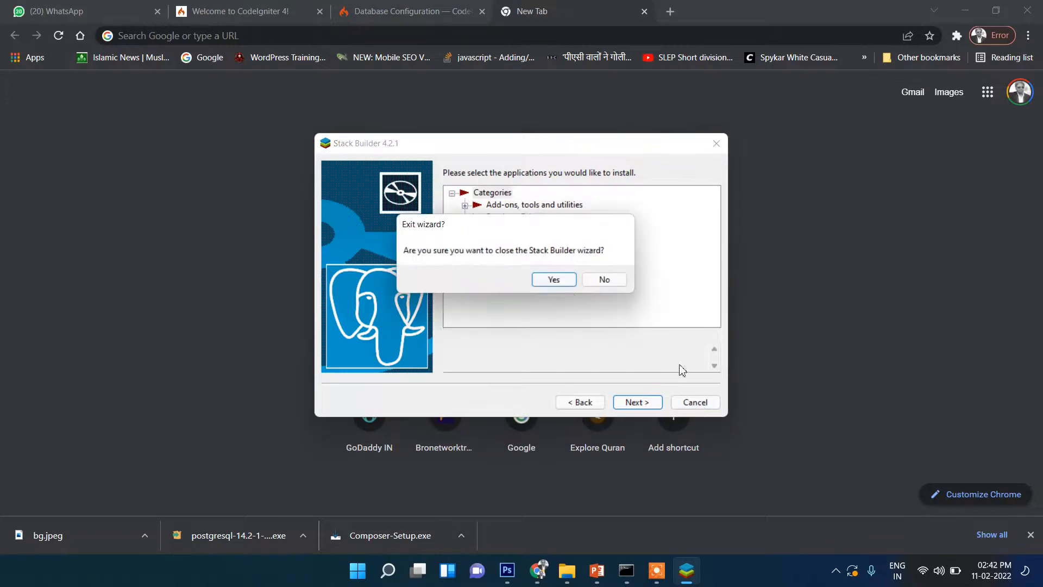
click(554, 281)
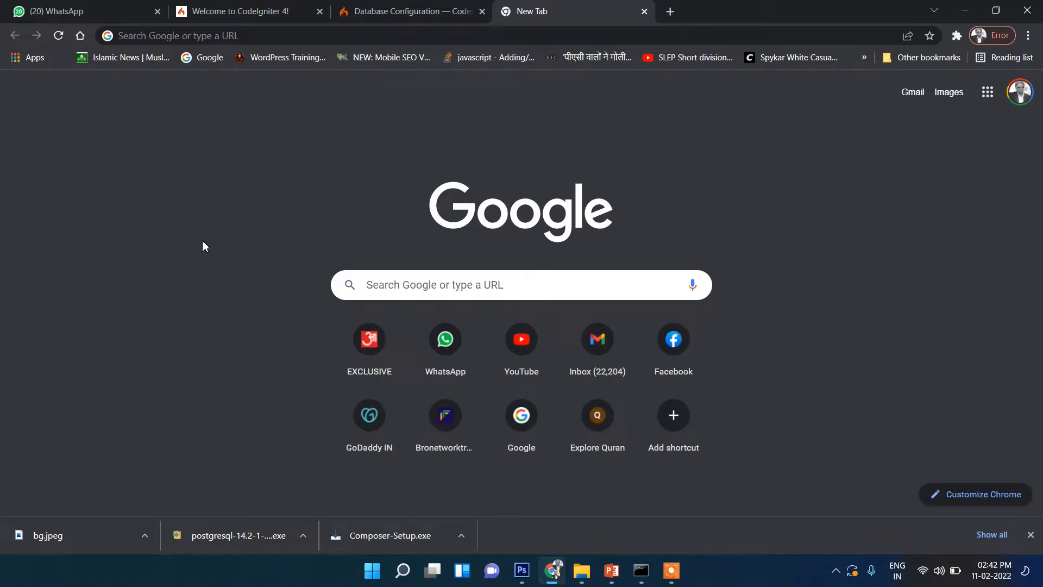
Launch pgAdmin 4 from the PostgreSQL 14 program group among the installed Windows apps
key(super)
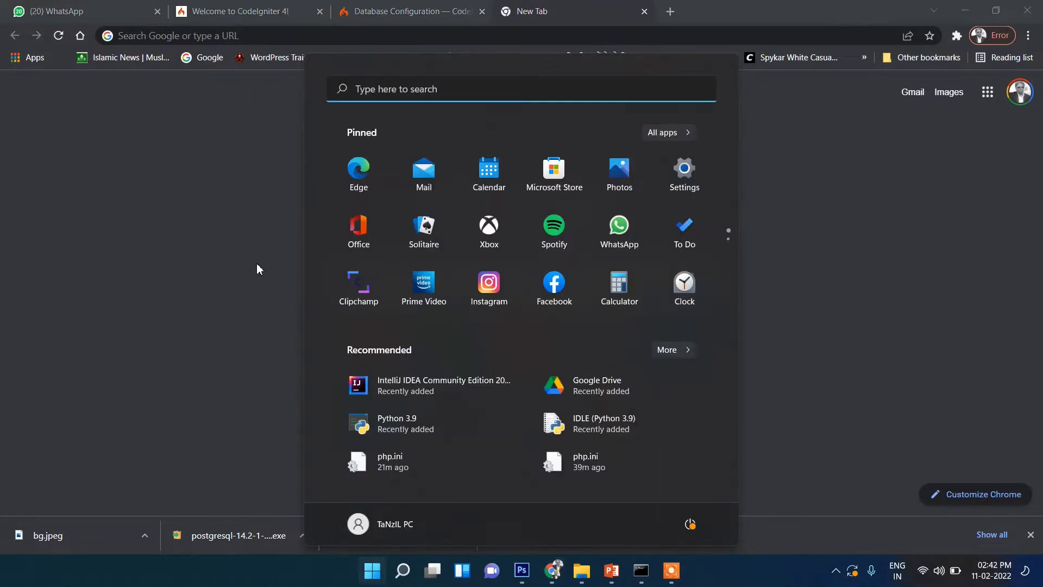
click(659, 133)
scroll(474, 280, down, 4)
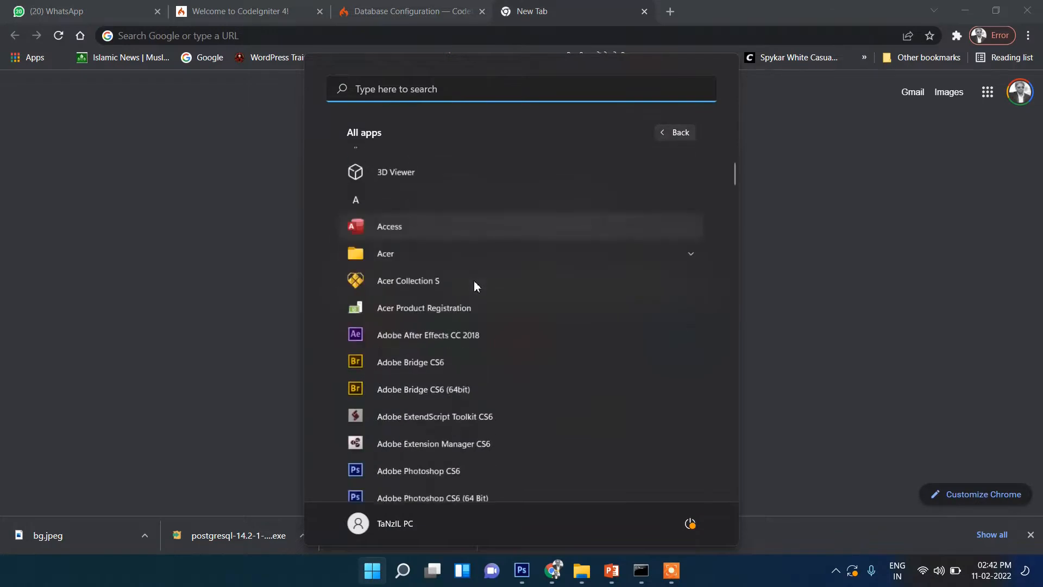
scroll(426, 342, down, 10)
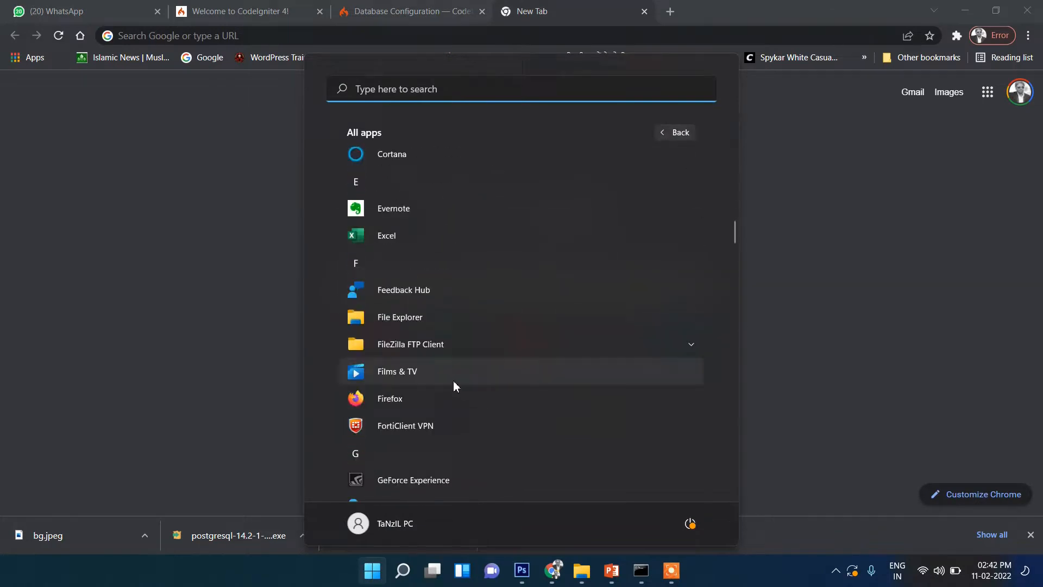
scroll(454, 381, down, 6)
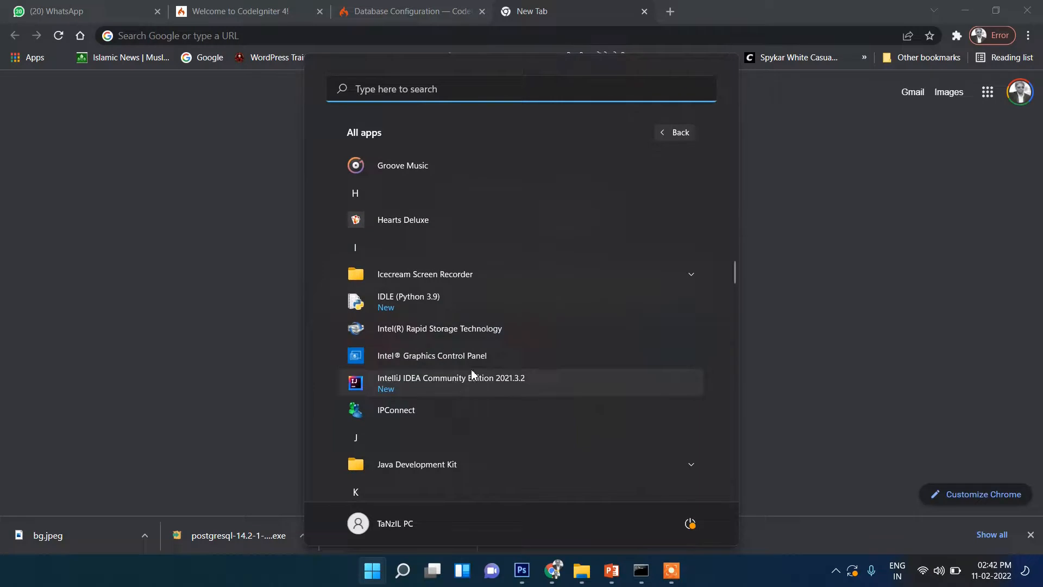
scroll(481, 350, down, 4)
scroll(482, 352, down, 8)
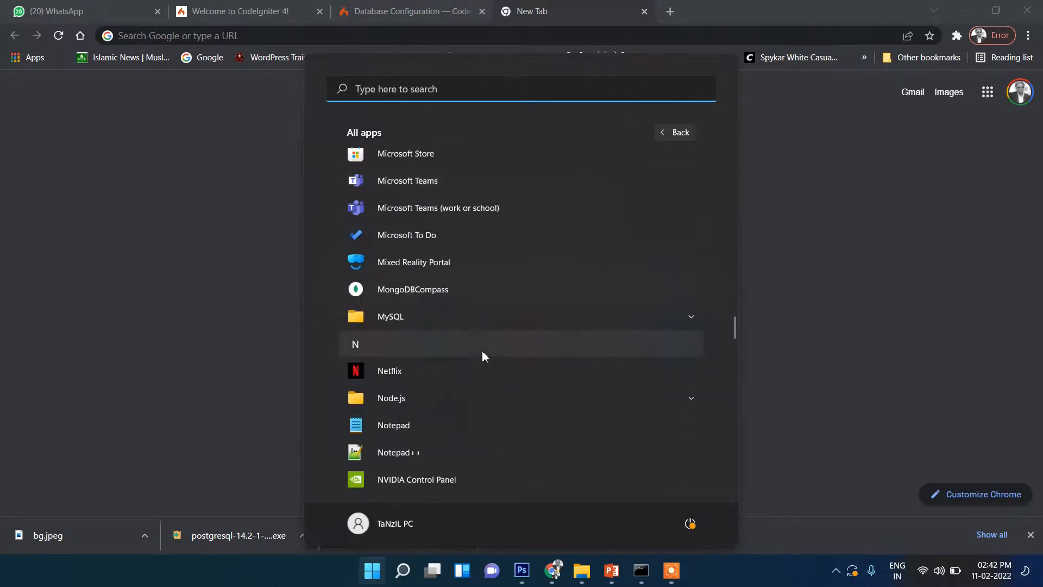
scroll(483, 351, down, 5)
scroll(483, 355, down, 2)
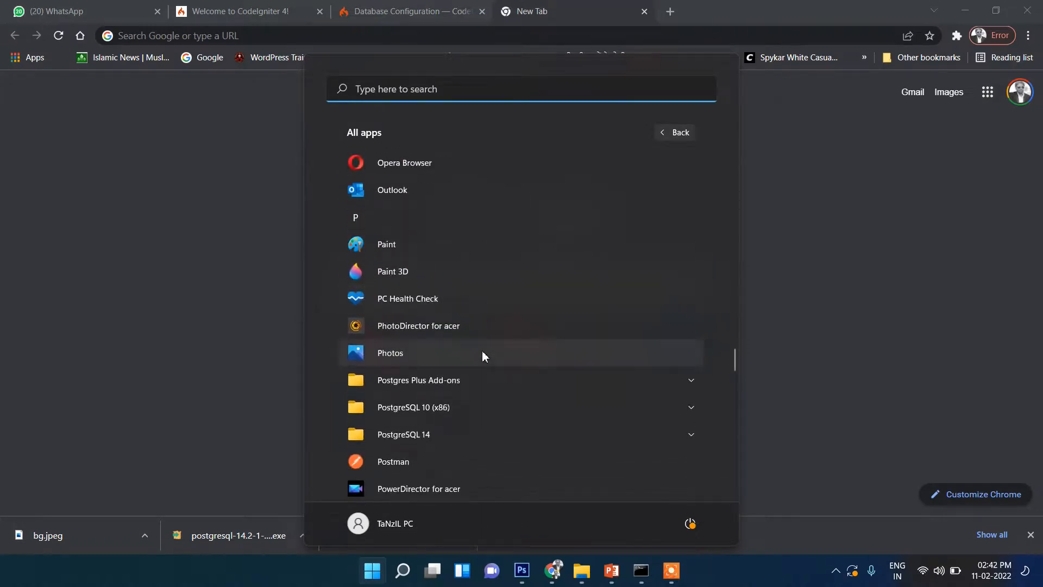
scroll(481, 350, down, 1)
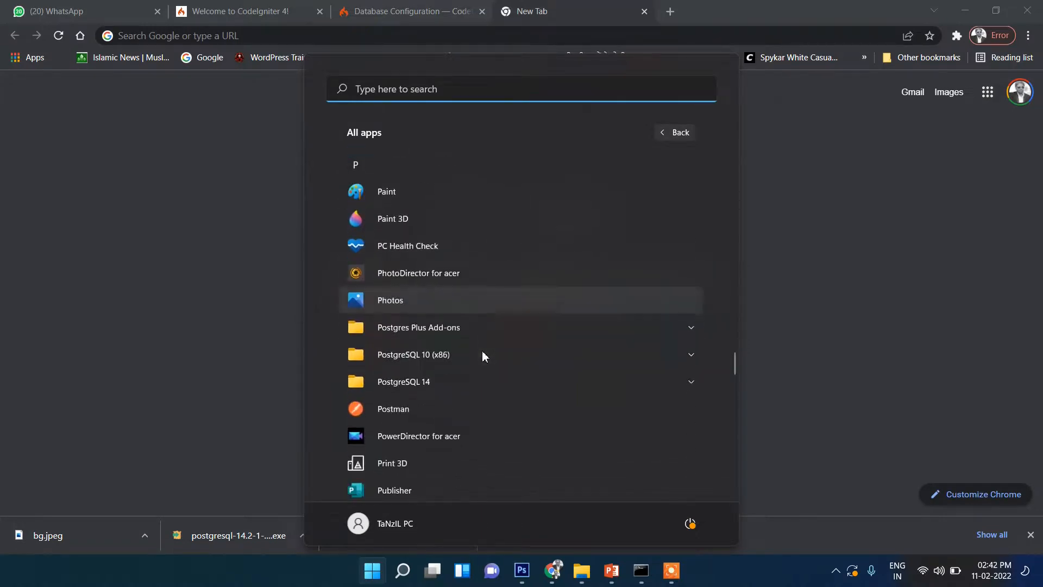
click(441, 385)
scroll(441, 384, down, 1)
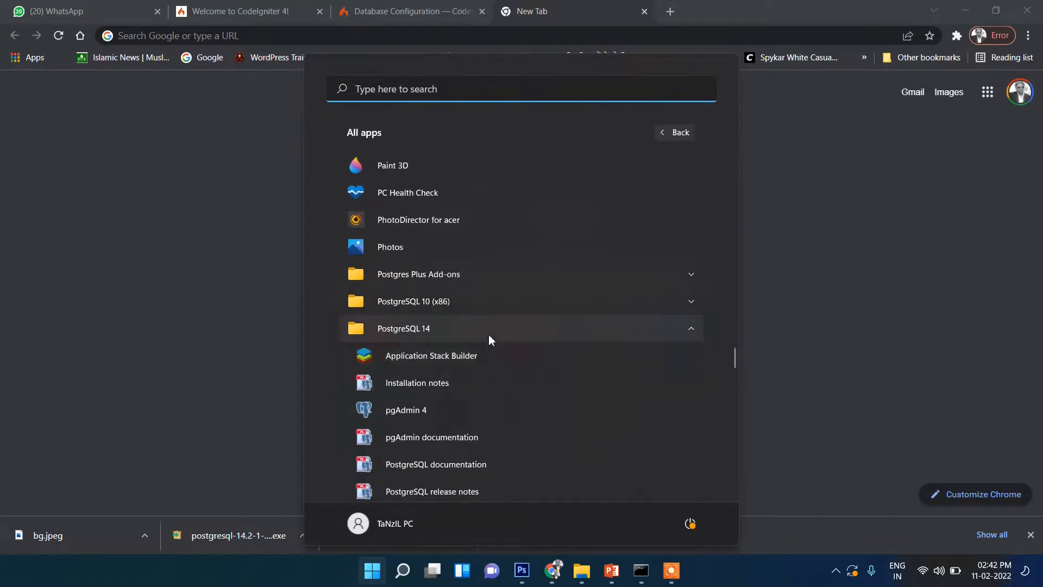
scroll(488, 334, down, 1)
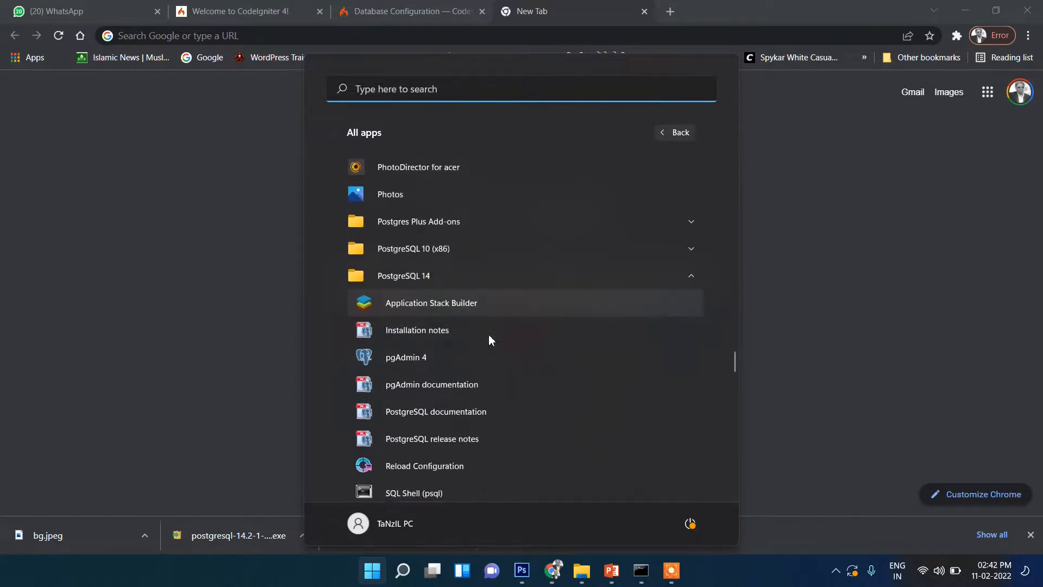
click(403, 357)
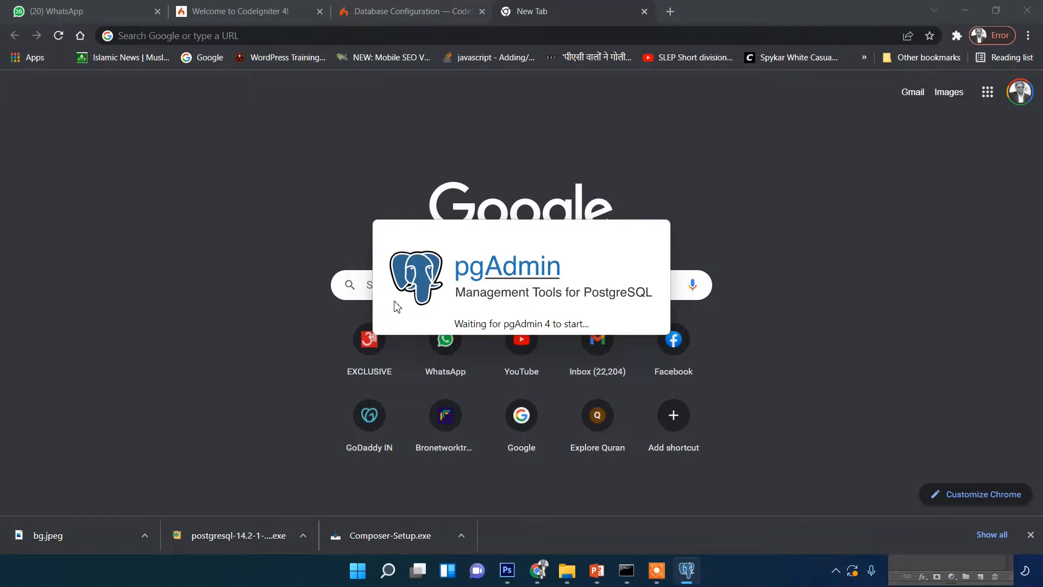
Unlock the saved passwords by entering the master password, and expand the list of servers
text(*****)
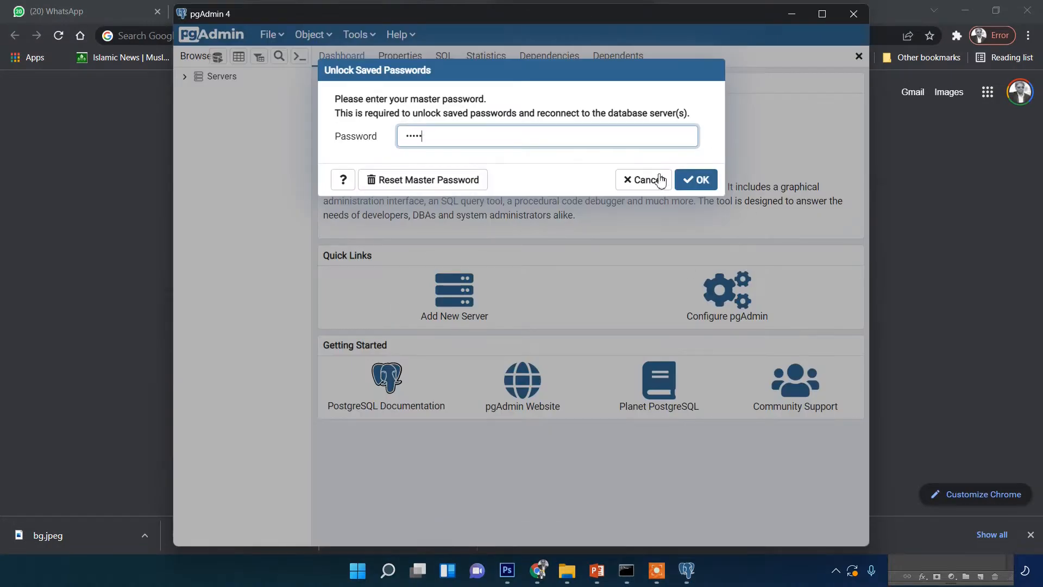
click(693, 180)
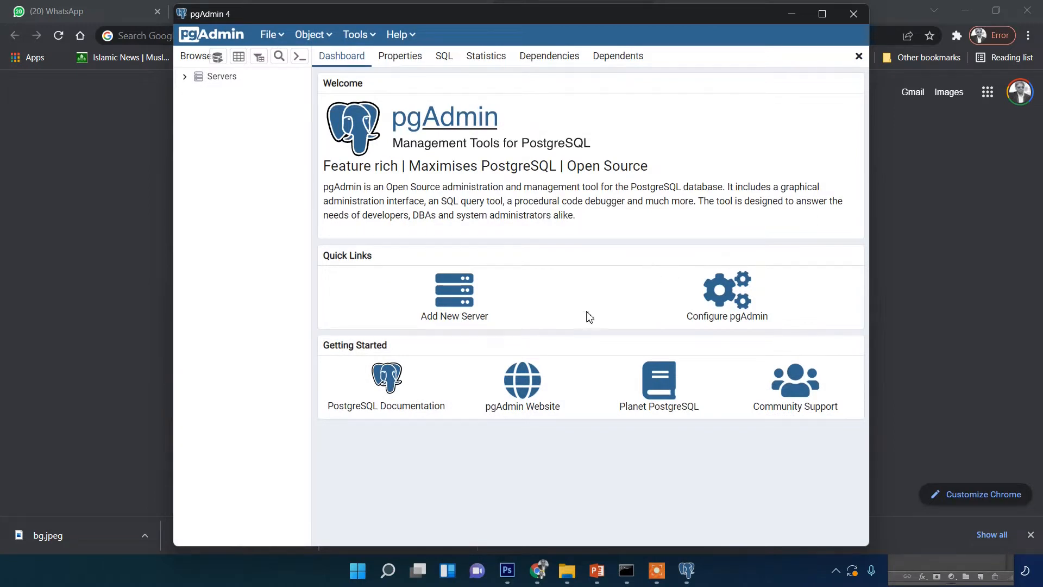
click(187, 76)
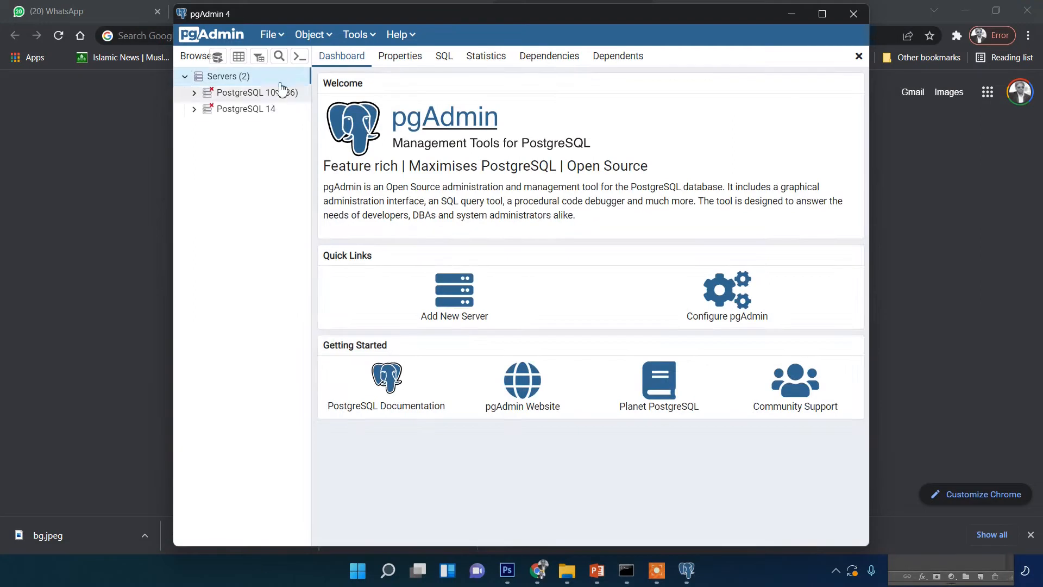
View the contents of the PostgreSQL 10 (x86) server in the object tree and collapse it again
click(249, 111)
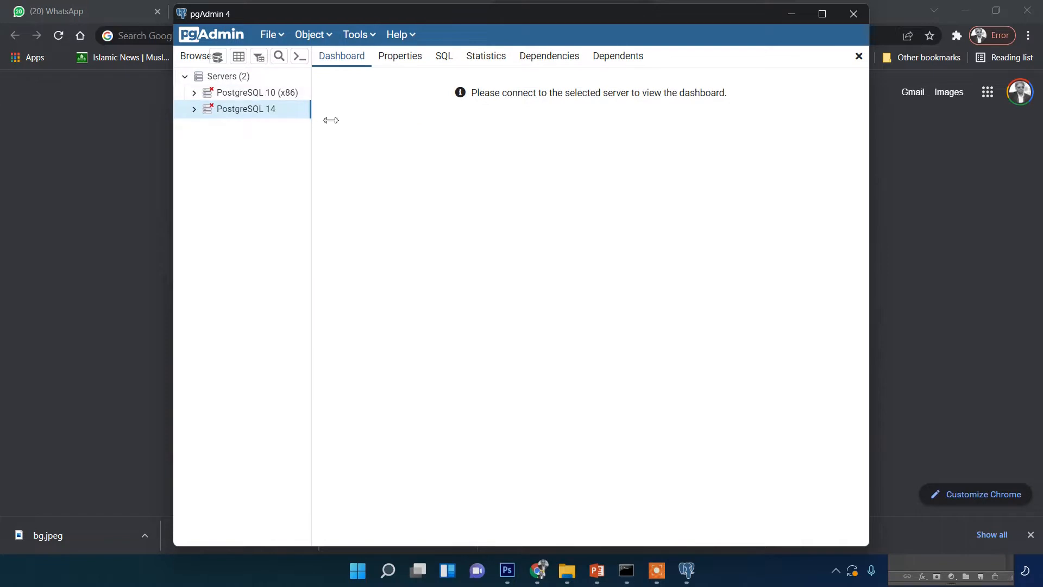
click(223, 81)
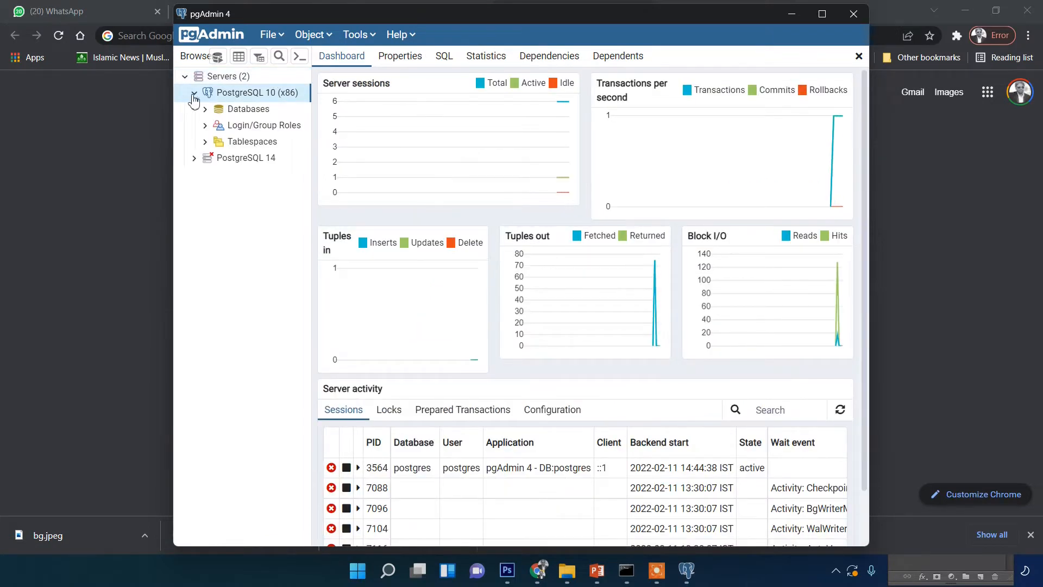
click(194, 95)
click(194, 95)
click(194, 95)
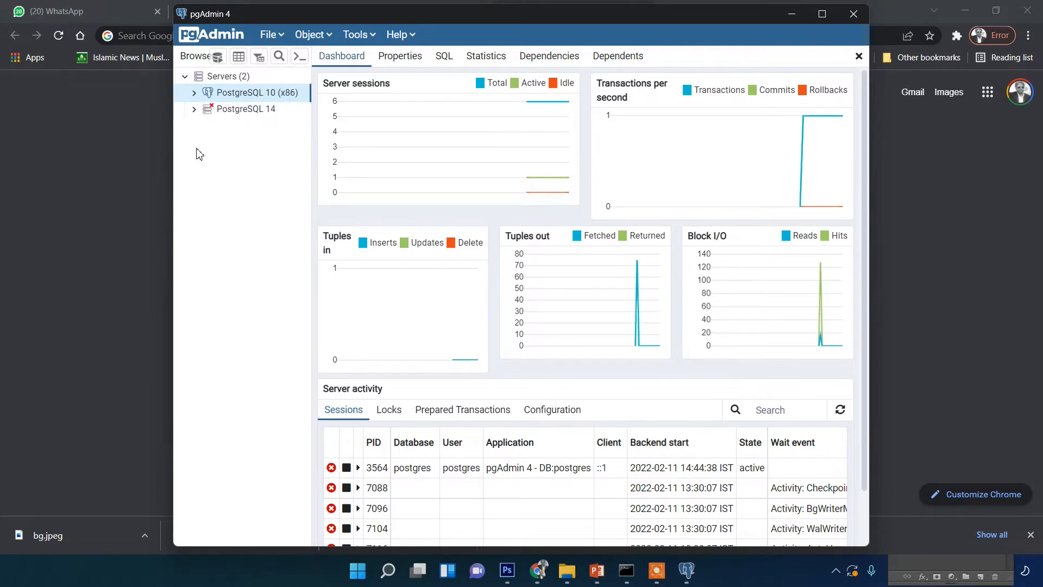
Connect to the PostgreSQL 14 server with the postgres user's password, saving the password, and maximize the pgAdmin window
click(194, 111)
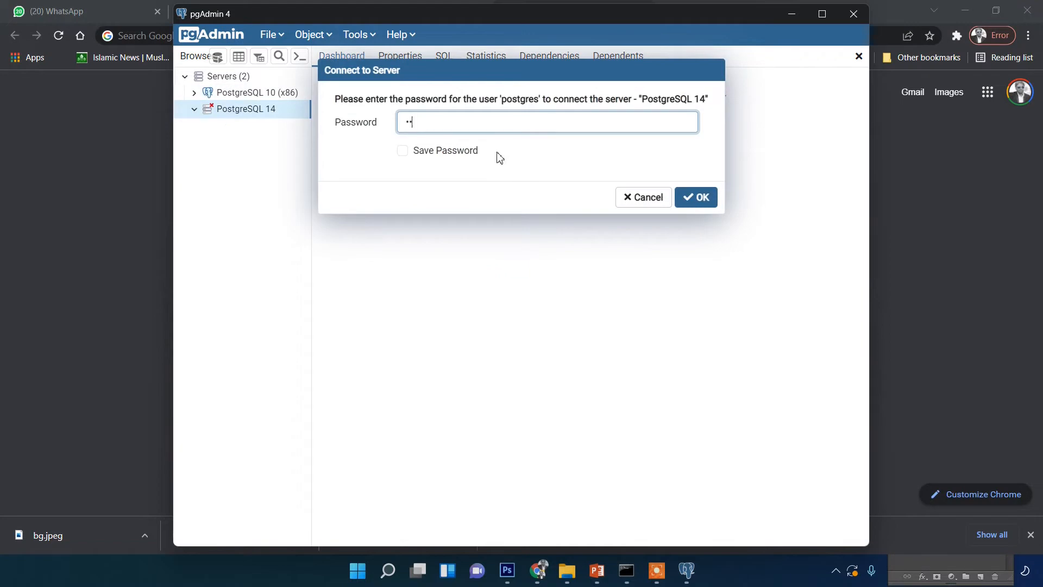
click(413, 159)
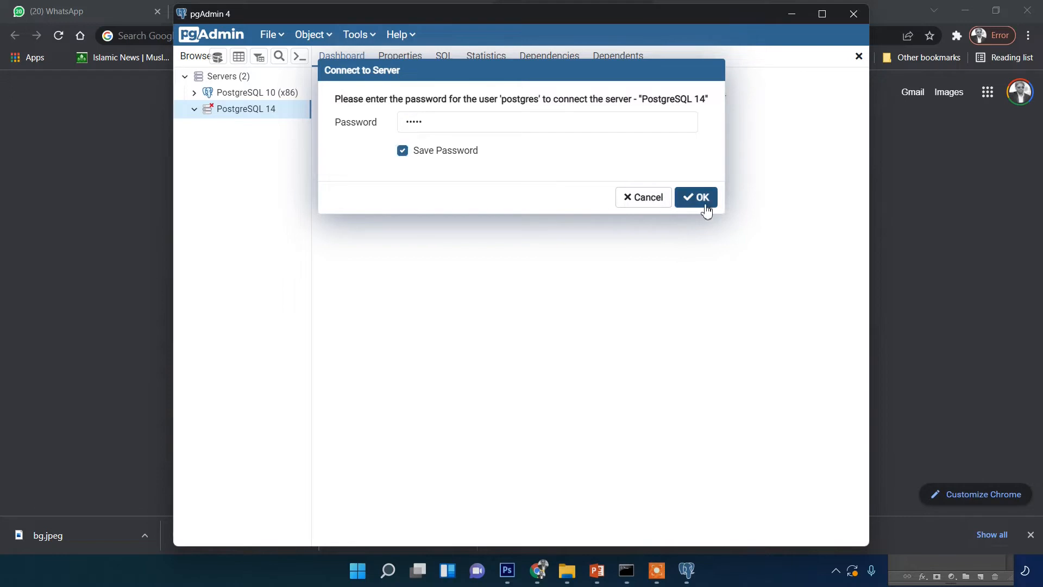
click(702, 200)
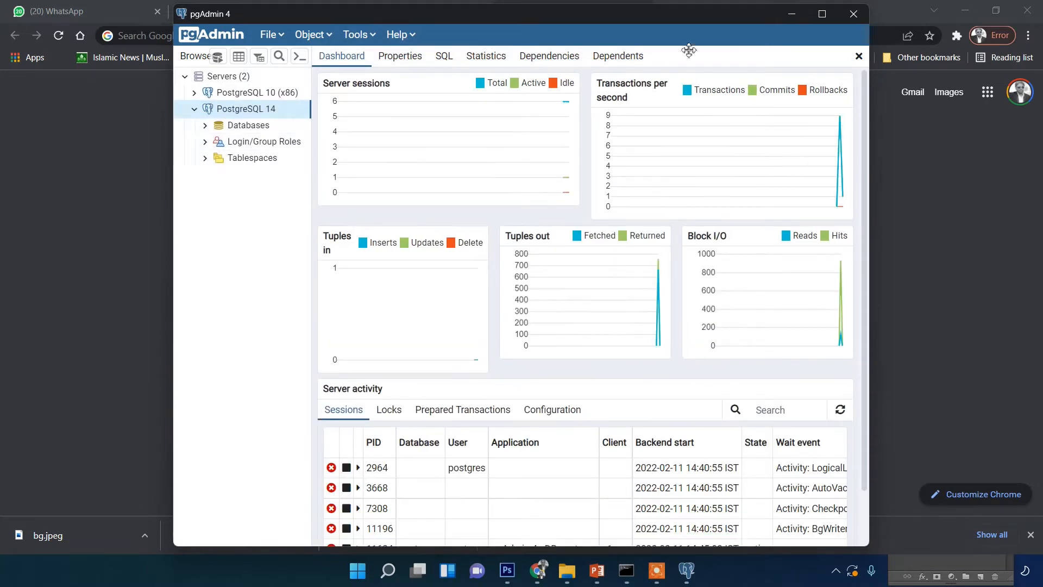
click(822, 13)
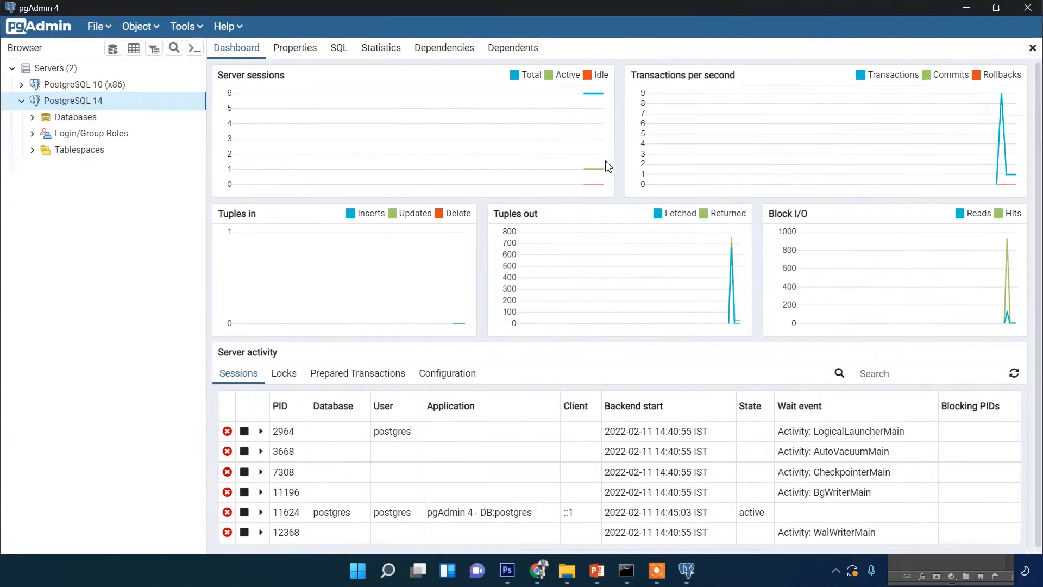
Expand the postgres database on PostgreSQL 14 down to the Tables node of its public schema
click(33, 120)
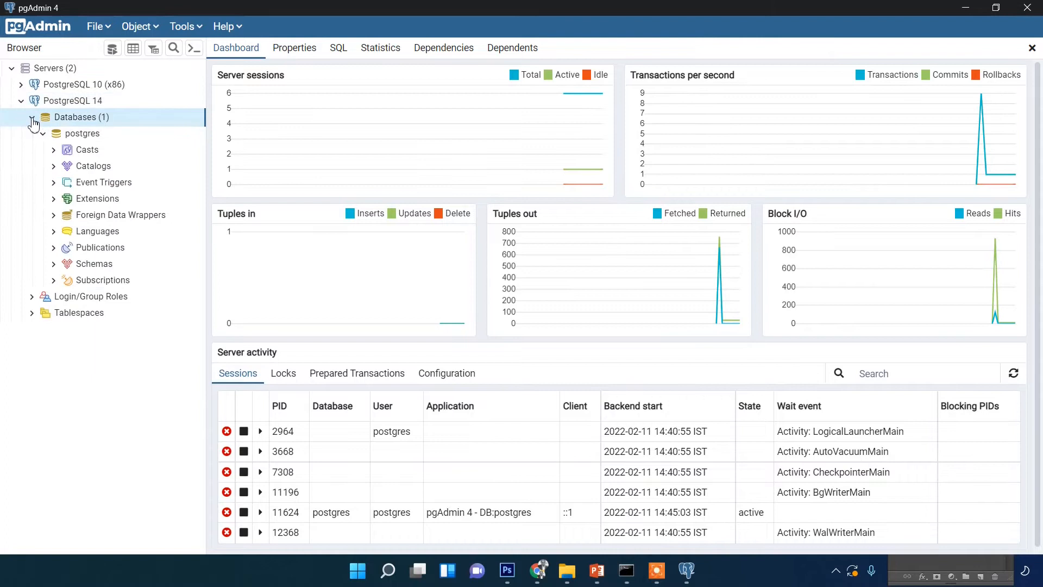
click(54, 264)
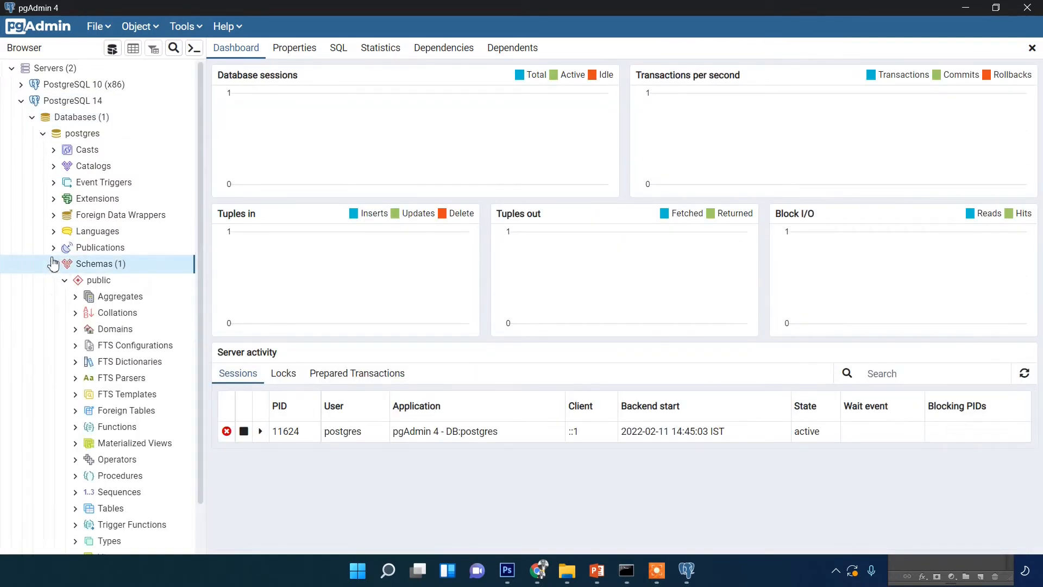
scroll(170, 326, down, 1)
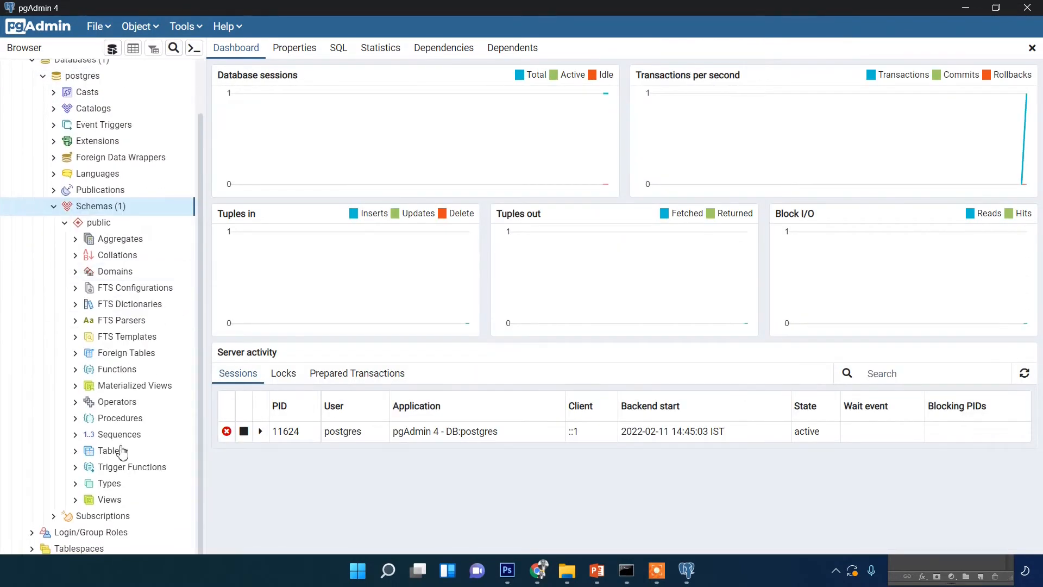
click(82, 451)
click(76, 452)
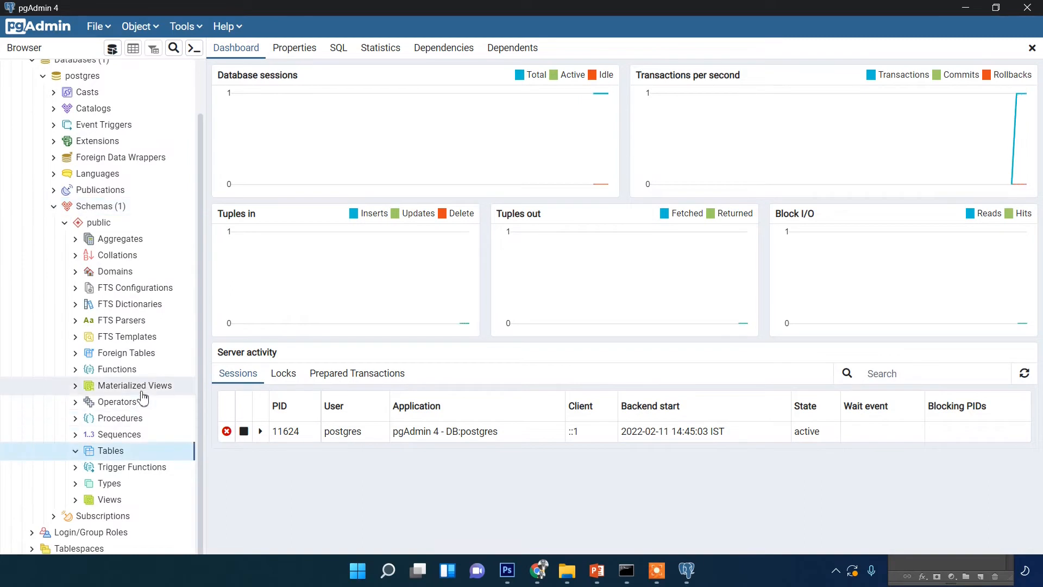
View the option for creating a table in the public schema, and dismiss it without creating one
right_click(99, 456)
mouse_move(158, 345)
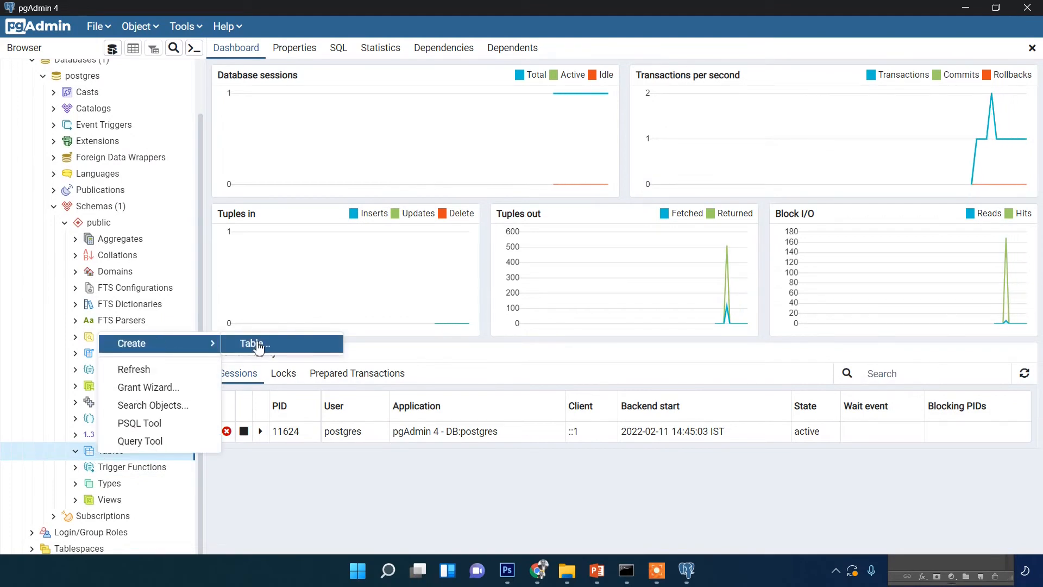
click(307, 140)
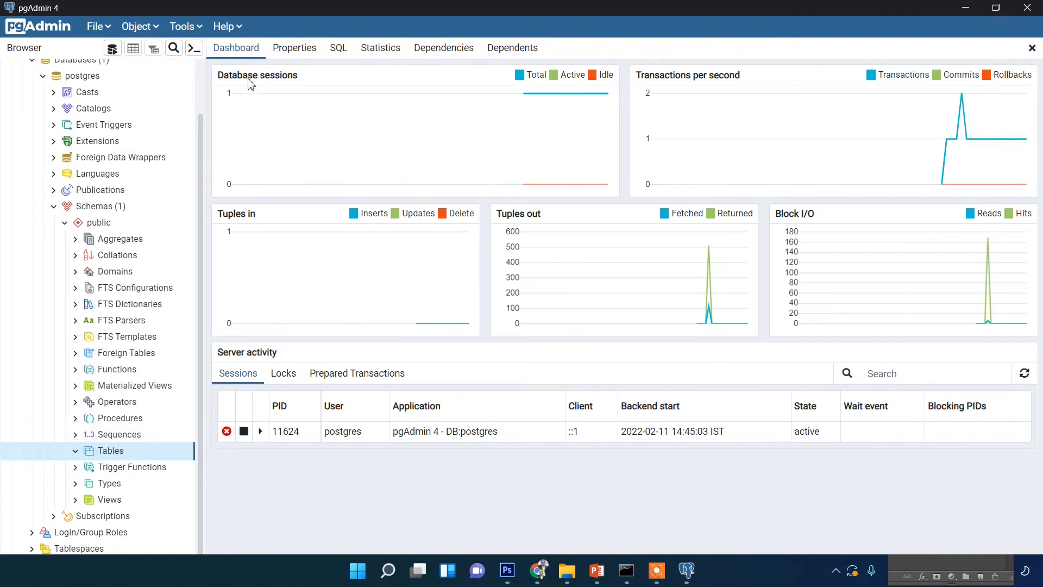
scroll(109, 163, up, 2)
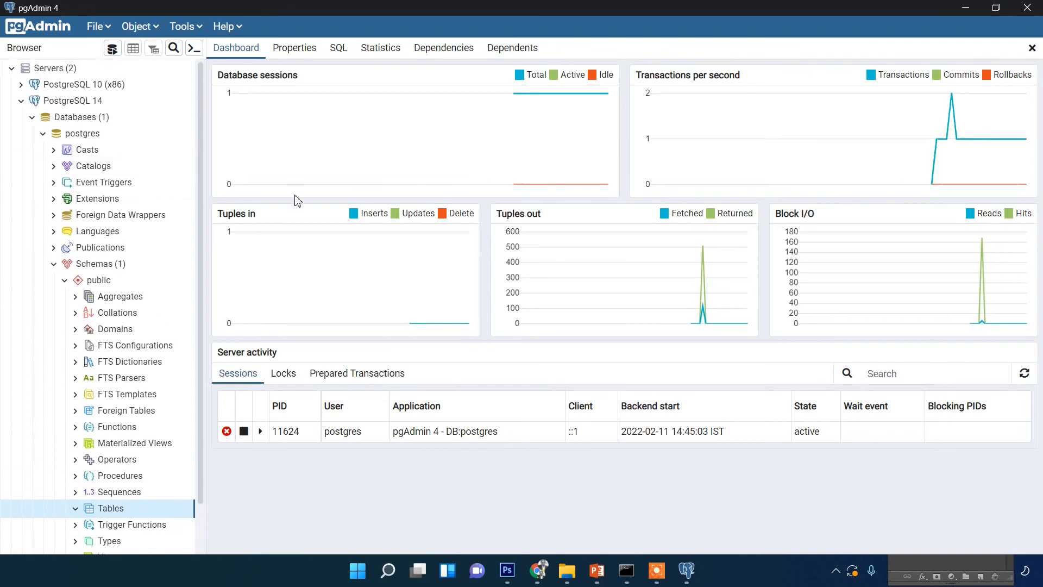